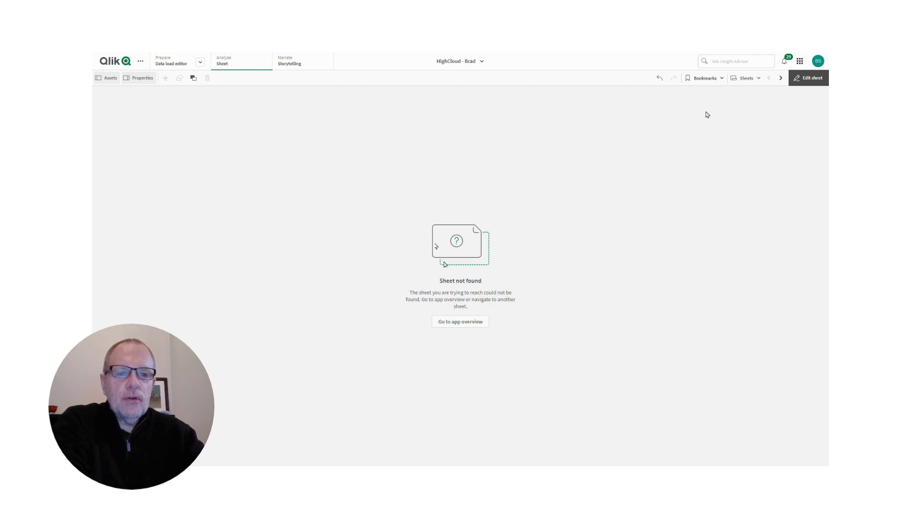
# - Create a new sheet titled "New Table" and open it
pyautogui.click(740, 78)
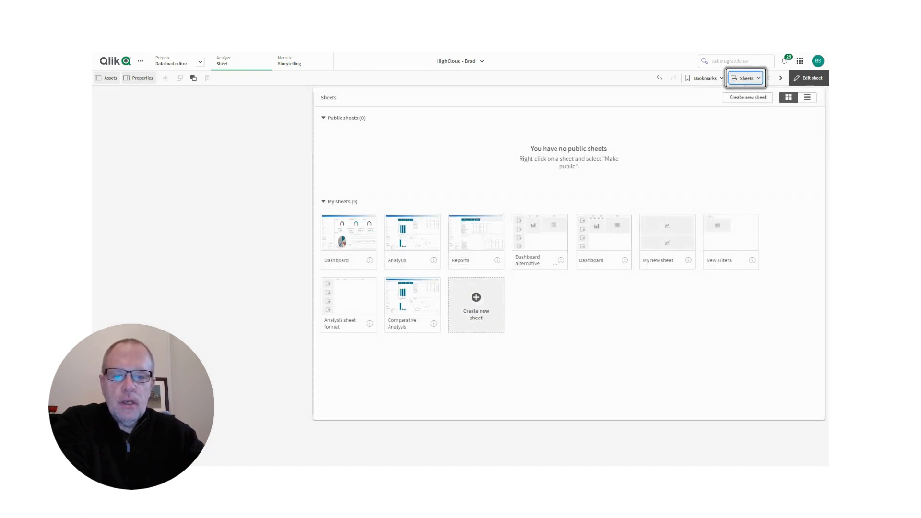
pyautogui.click(477, 298)
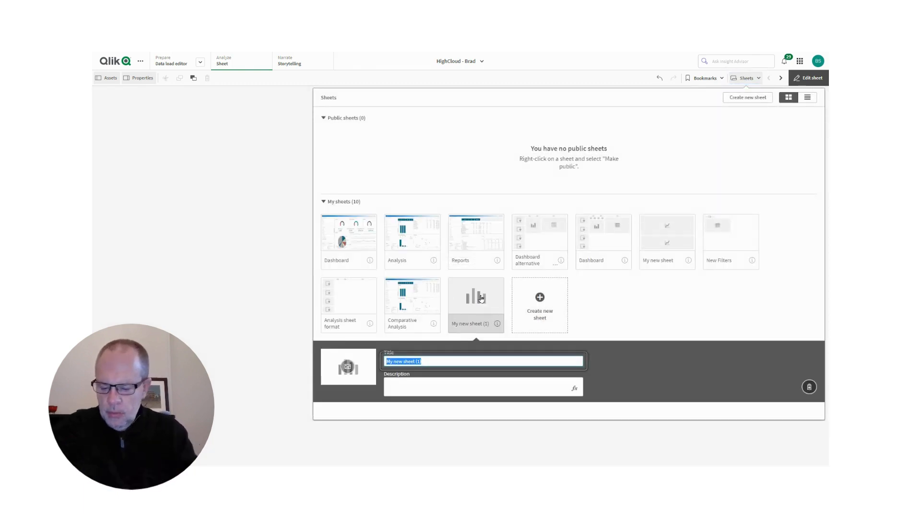
pyautogui.write('New Ta')
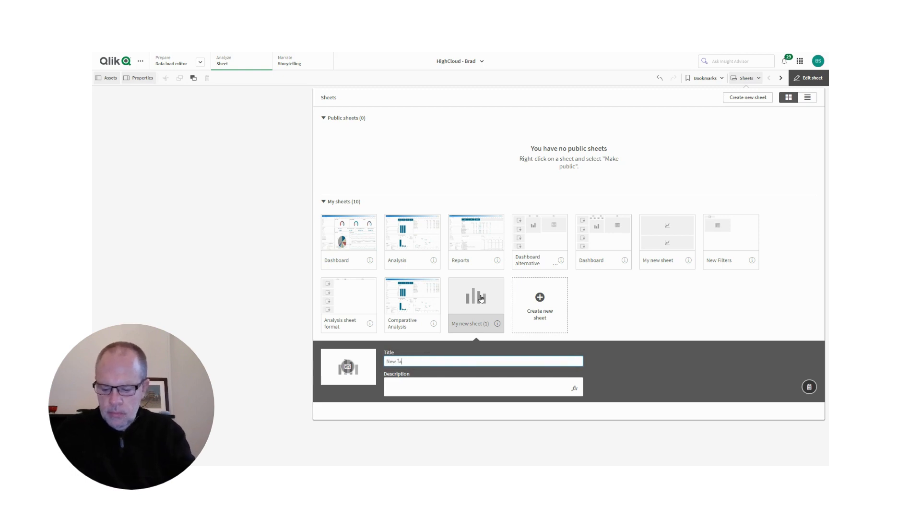
pyautogui.write('bk')
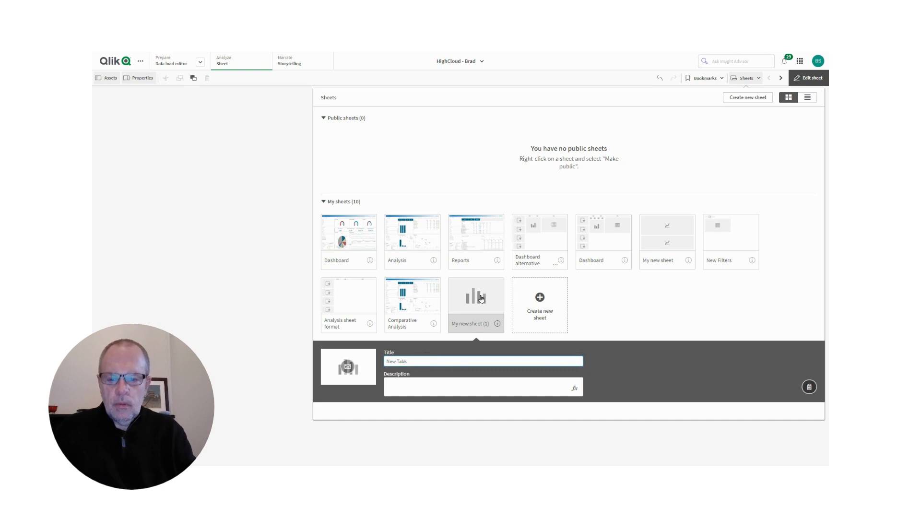
pyautogui.write('lee')
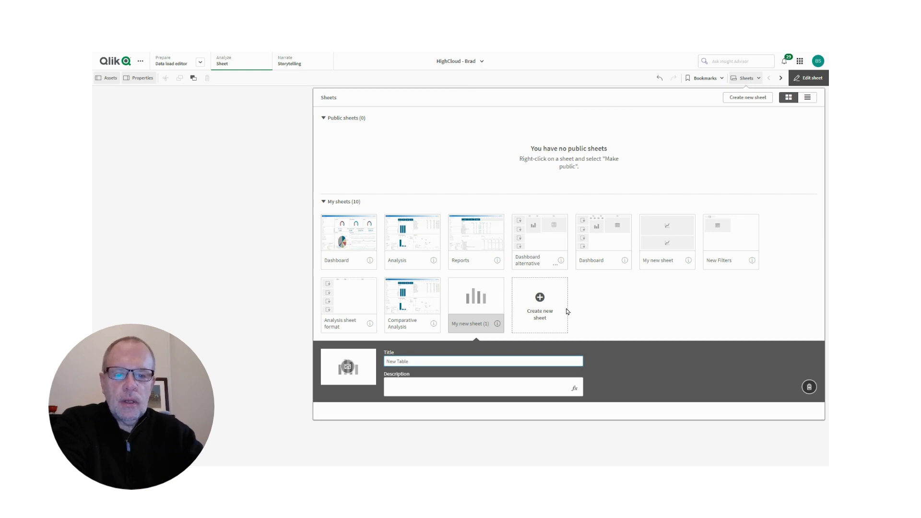
pyautogui.click(615, 311)
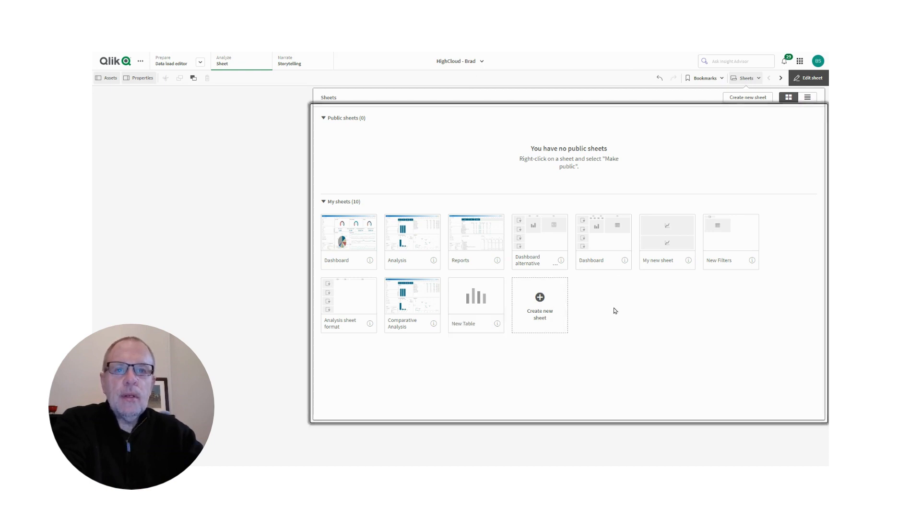
pyautogui.click(473, 311)
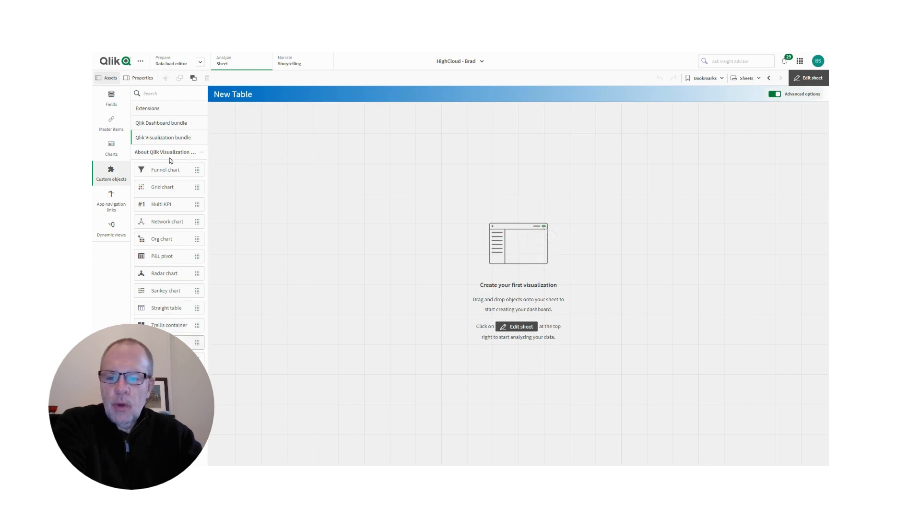
# - Place a Straight table from the Qlik Visualization bundle across the whole sheet and select Year&Month as its dimension column
pyautogui.moveTo(173, 310); pyautogui.dragTo(718, 451)
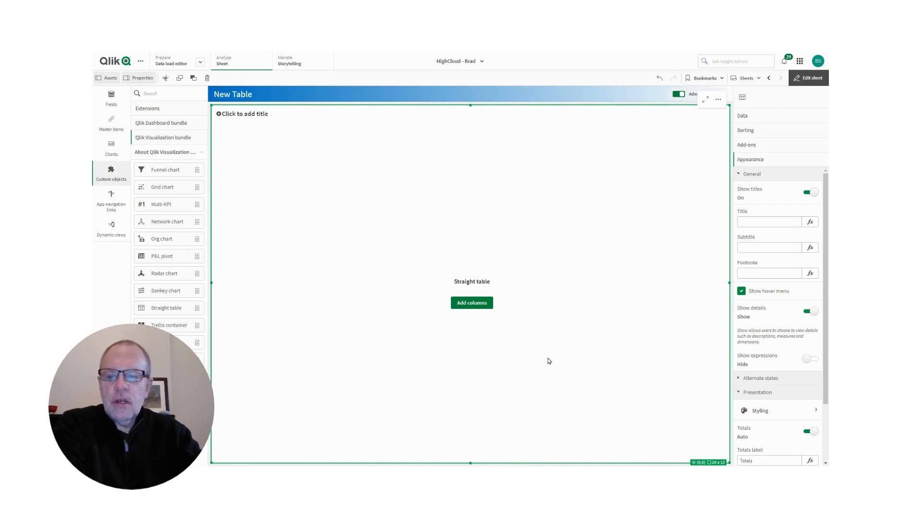
pyautogui.click(478, 304)
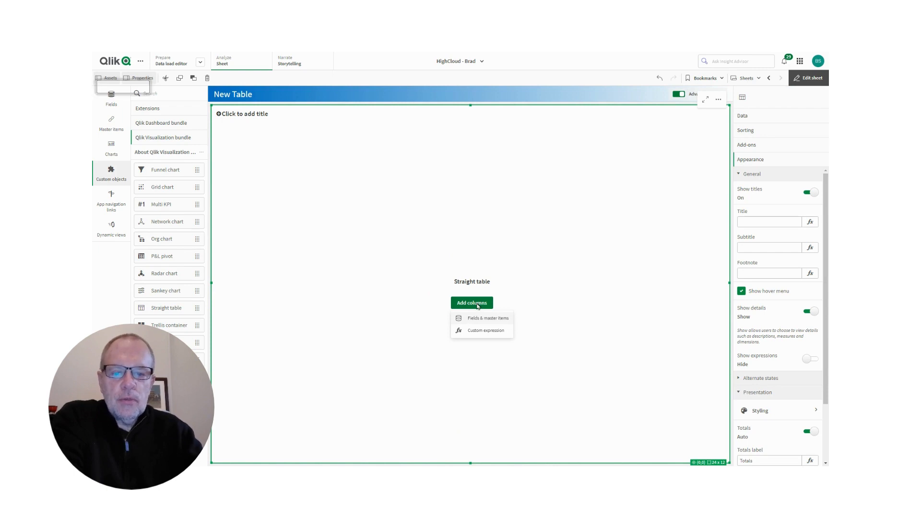
pyautogui.click(487, 318)
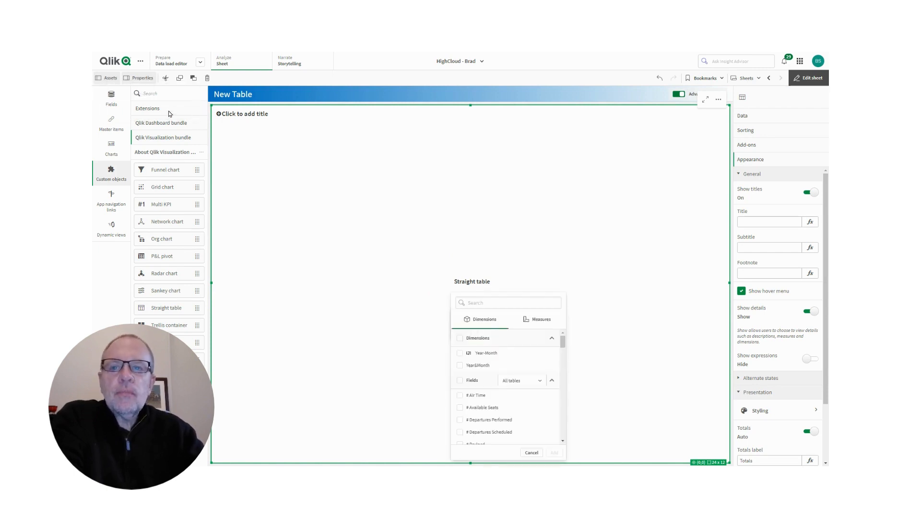
pyautogui.click(461, 366)
pyautogui.scroll(-2, 482, 361)
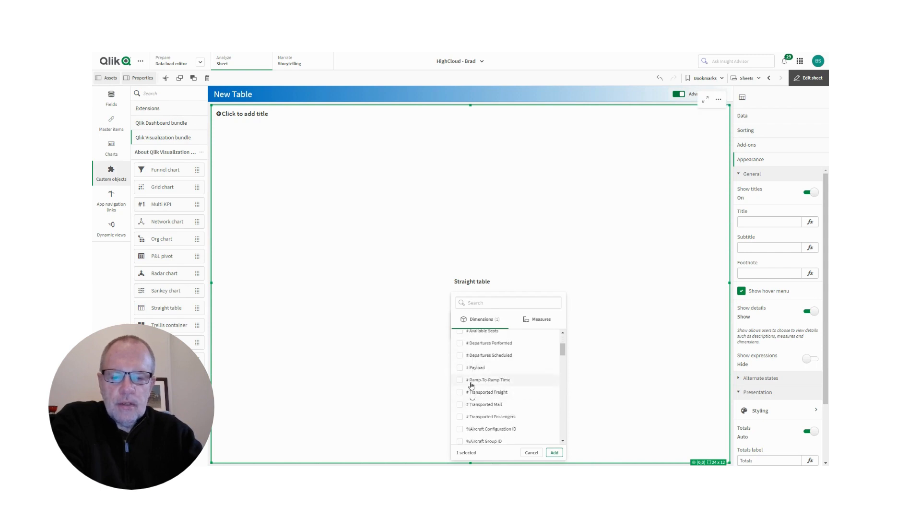
pyautogui.scroll(2, 472, 393)
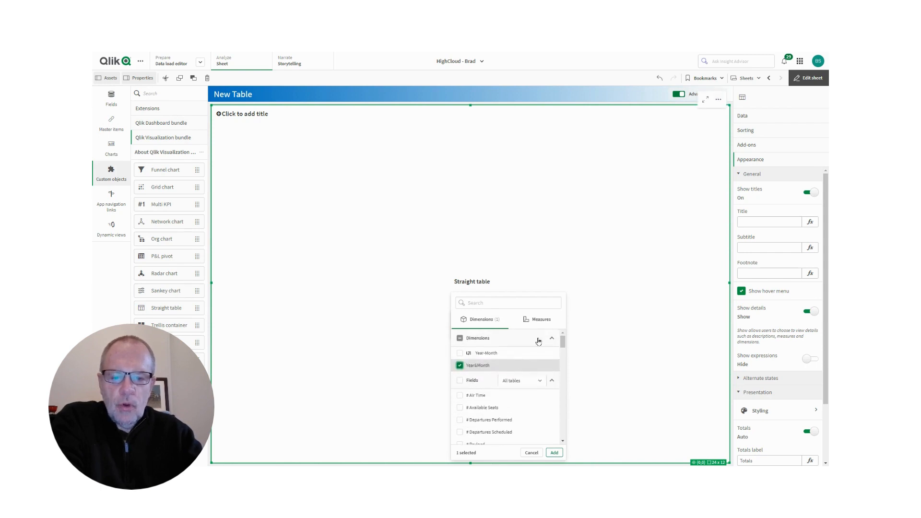
# - Select the measures Departures (thousands), Load Factor %, Passenger miles (millions), PAX (millions) and Seat miles (millions), and add all chosen columns to the table
pyautogui.click(539, 322)
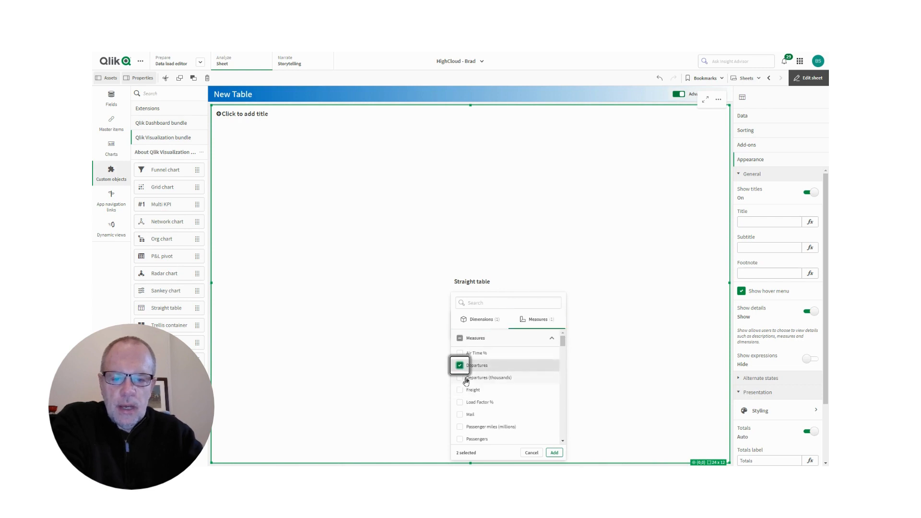
pyautogui.click(461, 378)
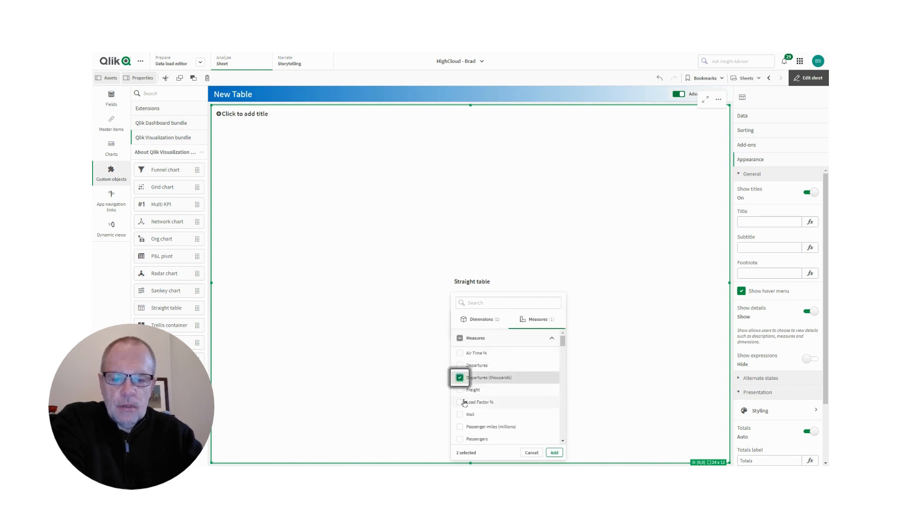
pyautogui.click(460, 402)
pyautogui.scroll(-1, 460, 399)
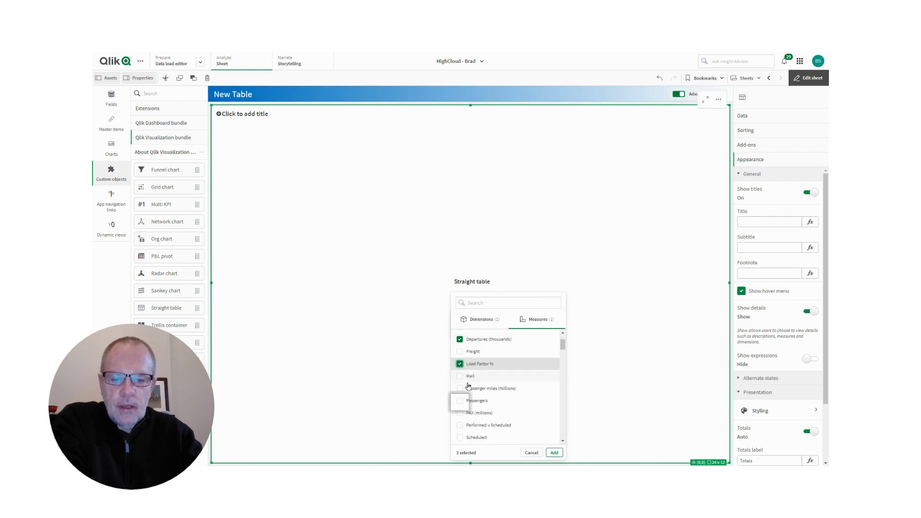
pyautogui.click(460, 390)
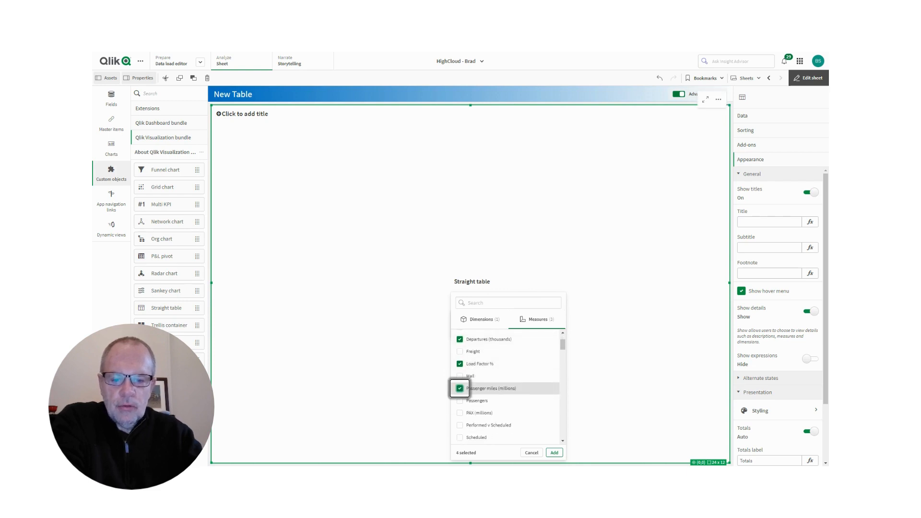
pyautogui.click(461, 413)
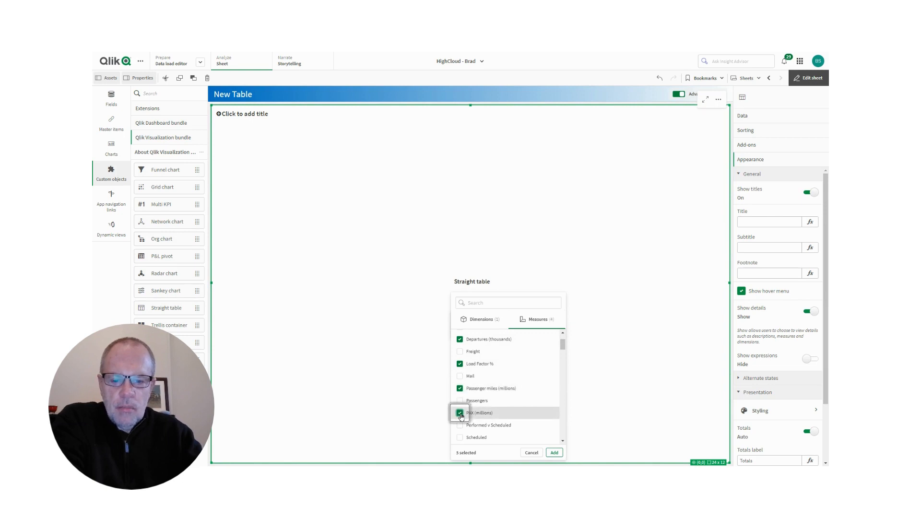
pyautogui.scroll(-1, 482, 388)
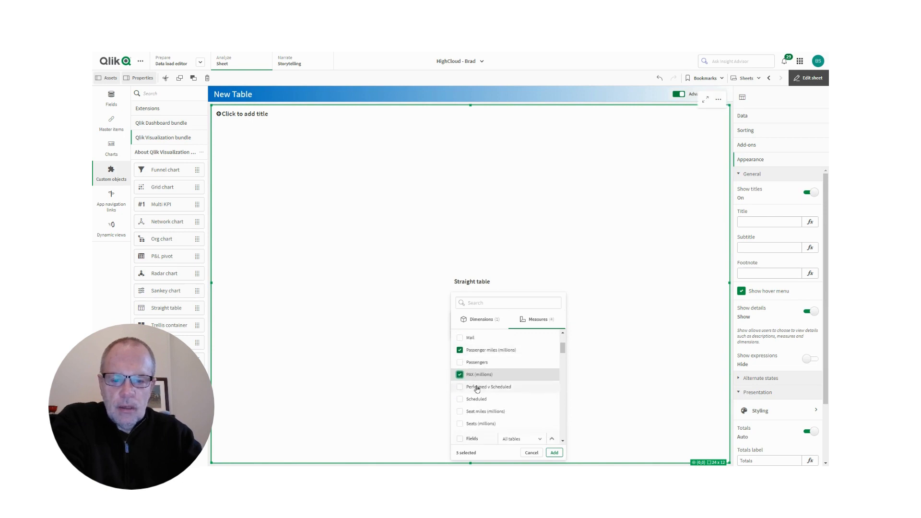
pyautogui.click(460, 411)
pyautogui.click(554, 452)
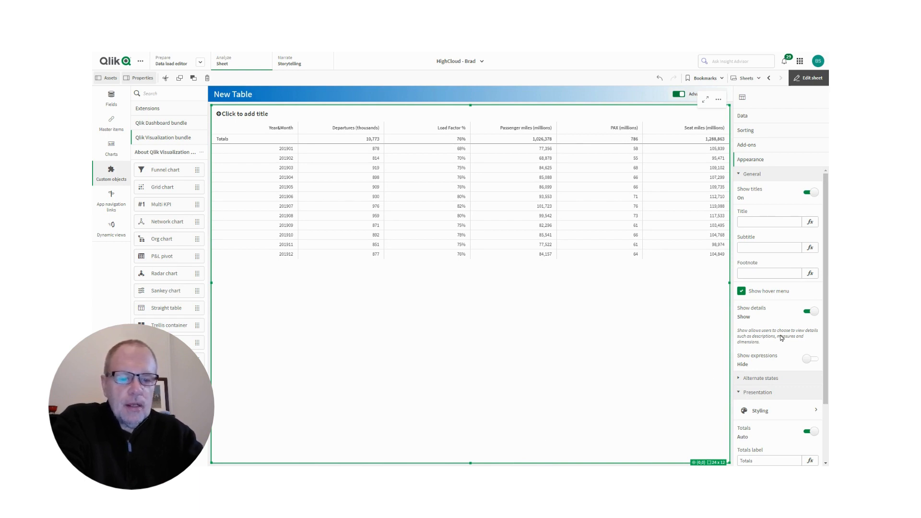
# - Title the straight table "New Table"
pyautogui.click(758, 222)
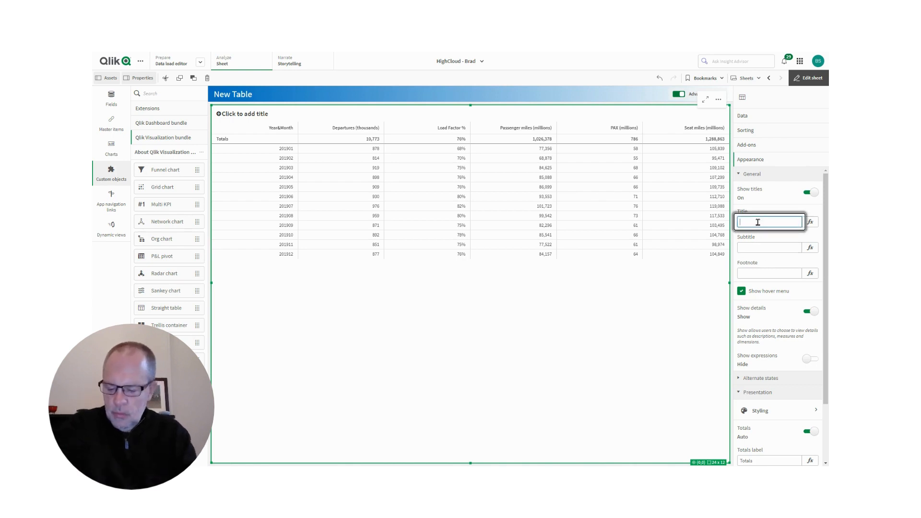
pyautogui.write('New T')
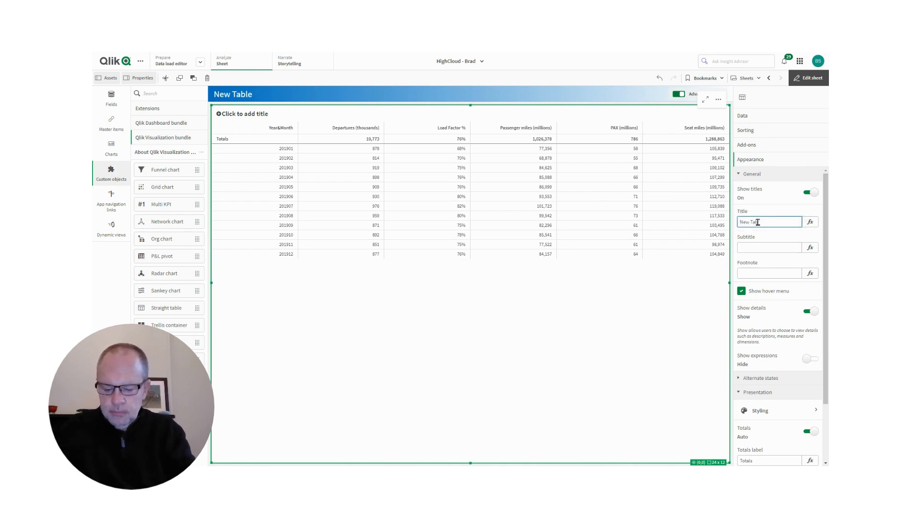
pyautogui.write('able')
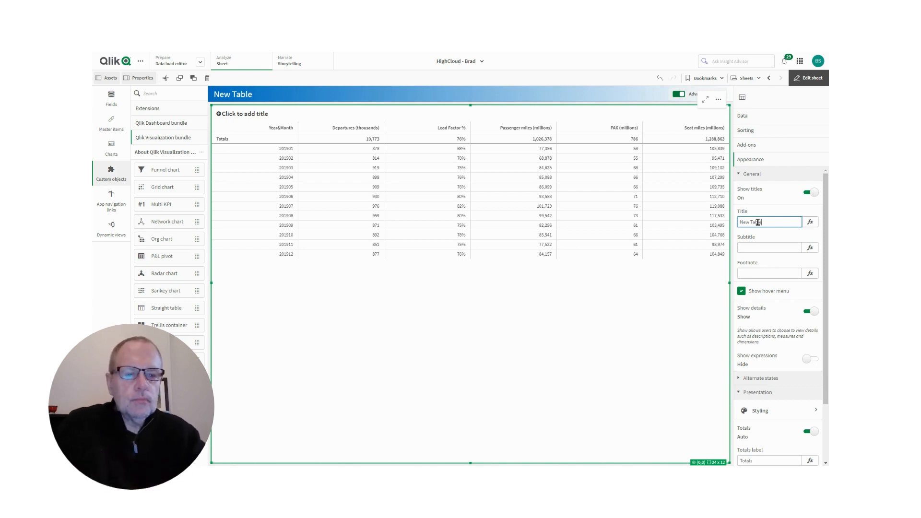
pyautogui.click(722, 287)
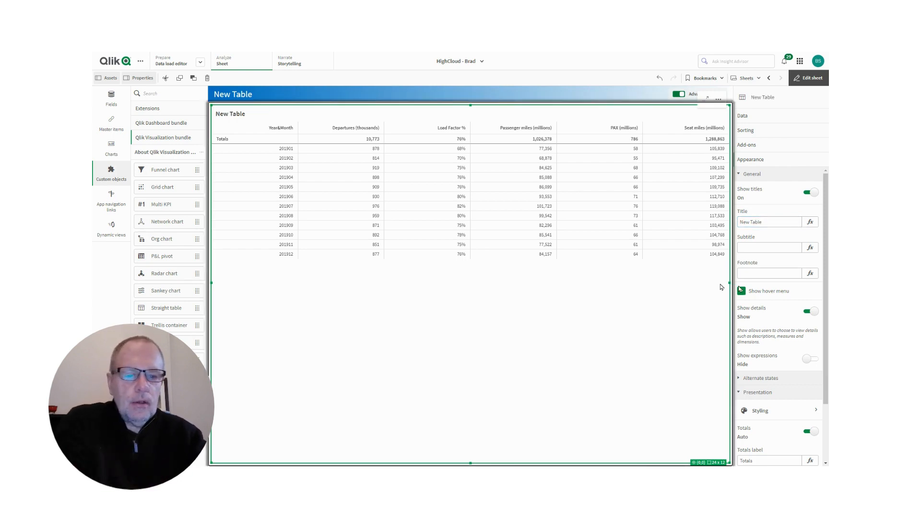
# - Set the header font size to 20 in the straight table's chart styling
pyautogui.scroll(-3, 766, 287)
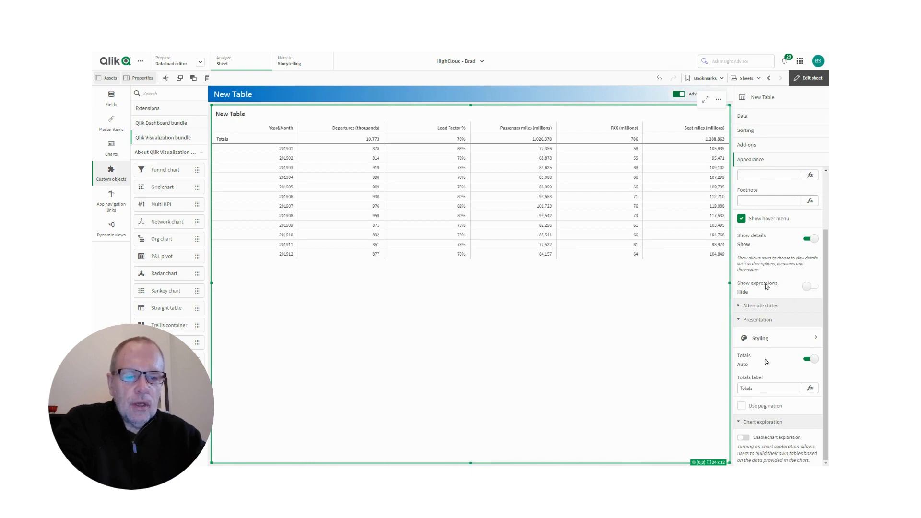
pyautogui.click(776, 339)
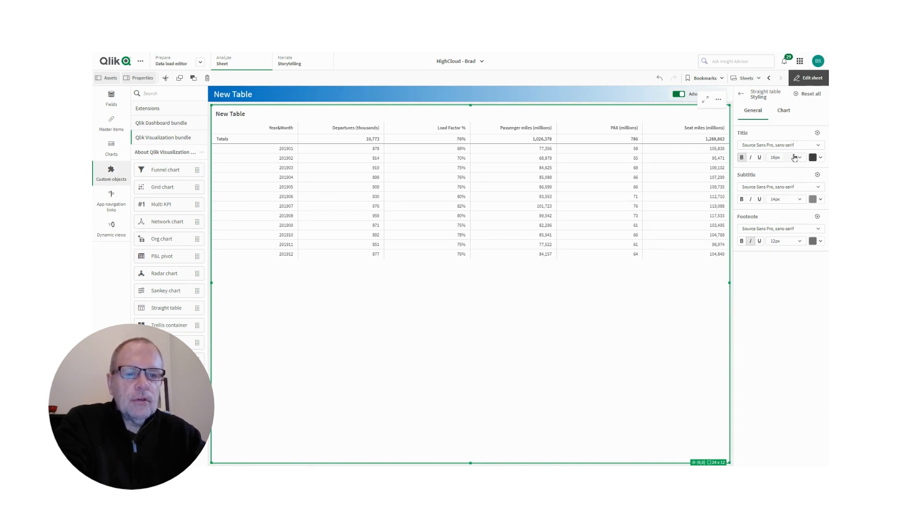
pyautogui.click(784, 111)
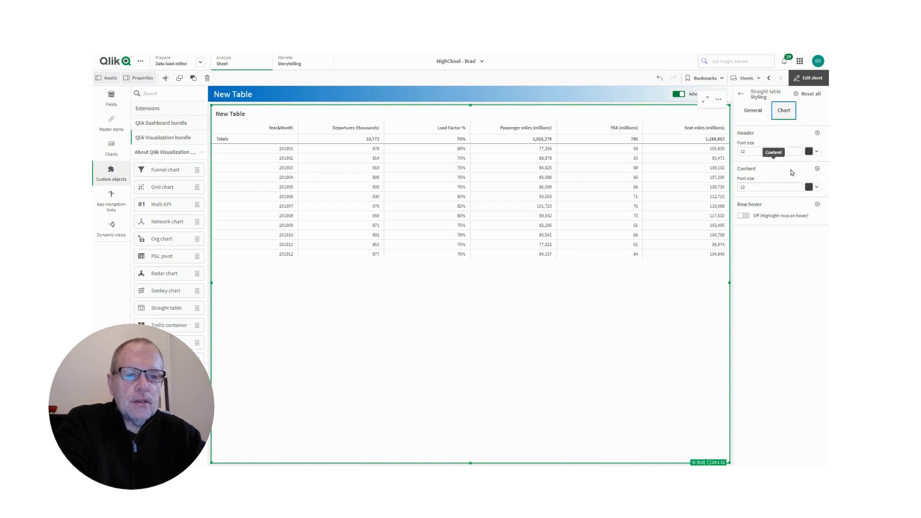
pyautogui.click(777, 152)
pyautogui.moveTo(771, 152); pyautogui.dragTo(733, 155)
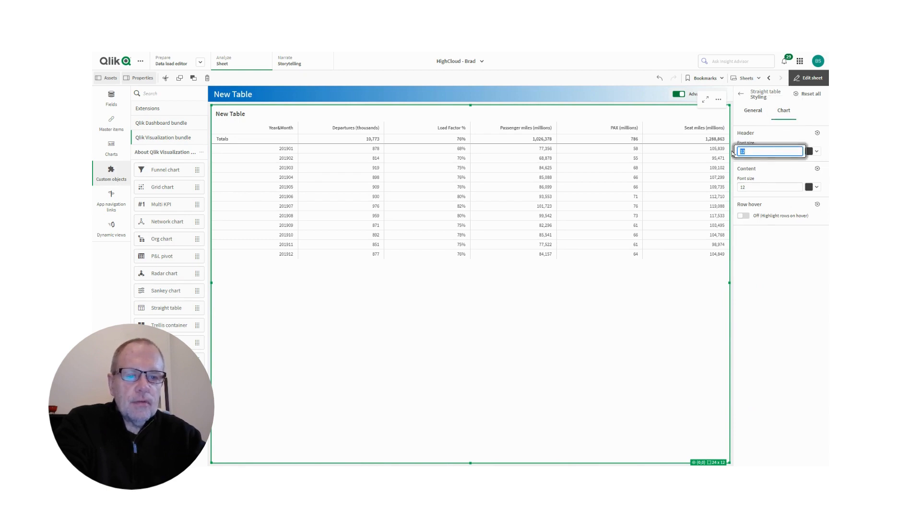
pyautogui.write('20')
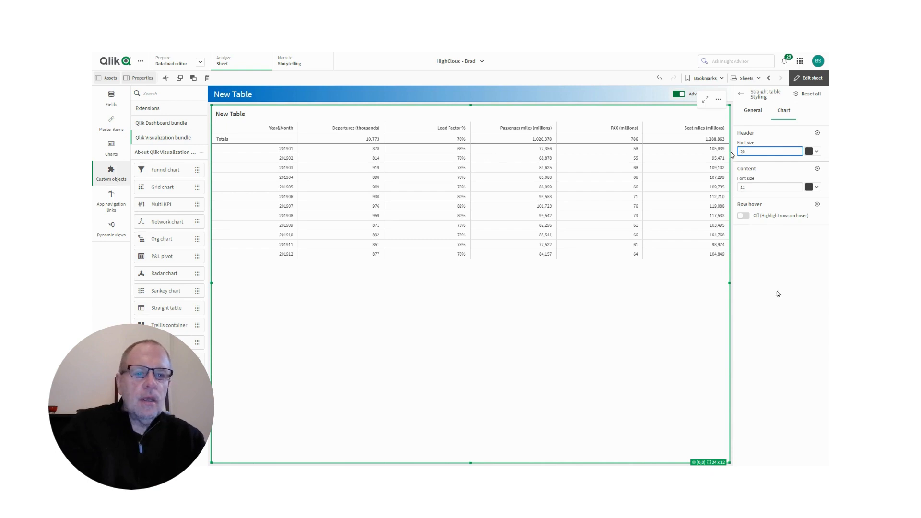
pyautogui.click(779, 294)
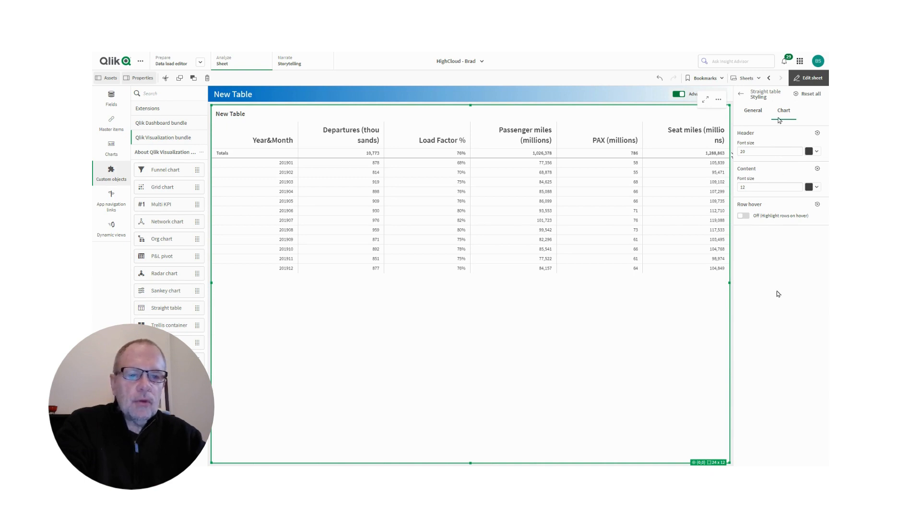
pyautogui.click(742, 94)
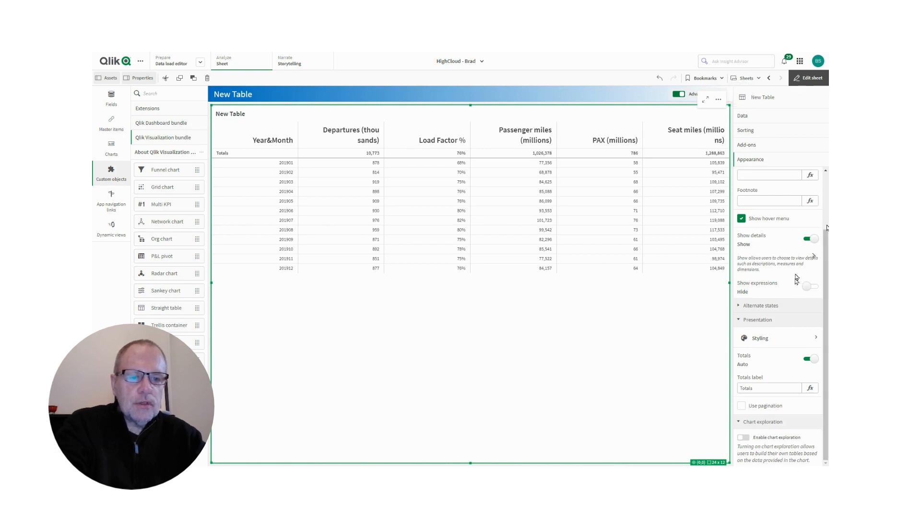
# - Turn on pagination and chart exploration for the straight table
pyautogui.click(741, 406)
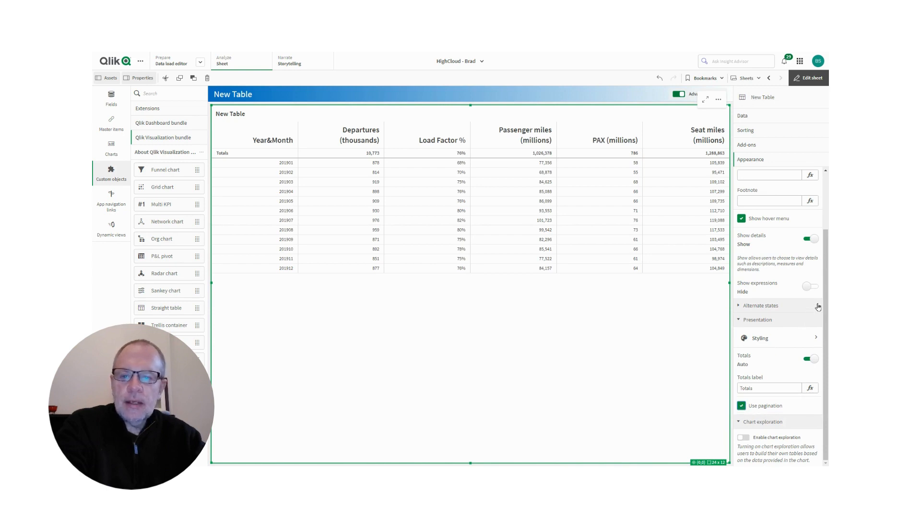
pyautogui.click(743, 438)
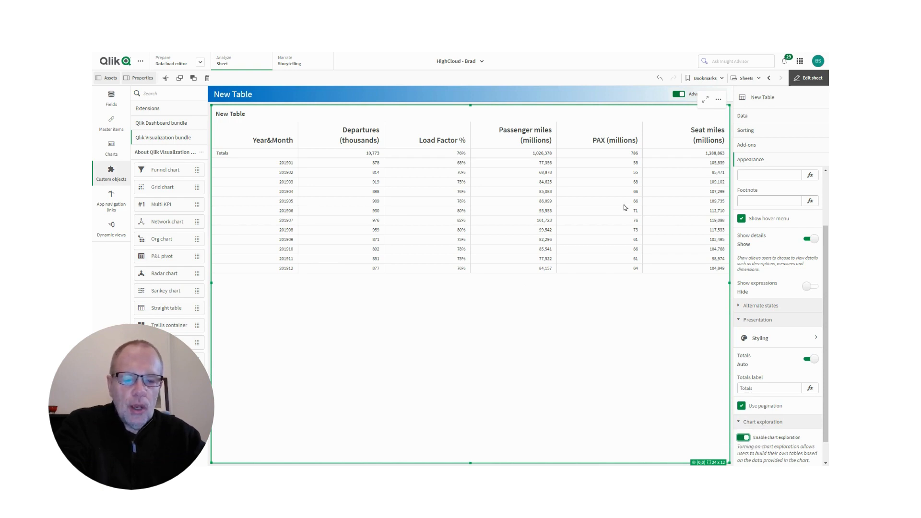
pyautogui.scroll(-1, 804, 320)
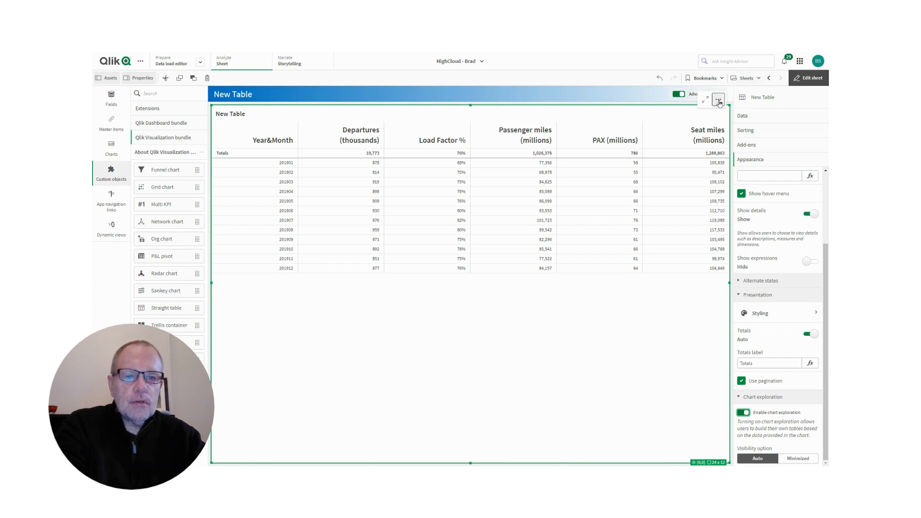
# - Finish editing the sheet and use chart exploration to move Seat miles (millions) directly after Year&Month, keeping PAX (millions) included
pyautogui.click(810, 78)
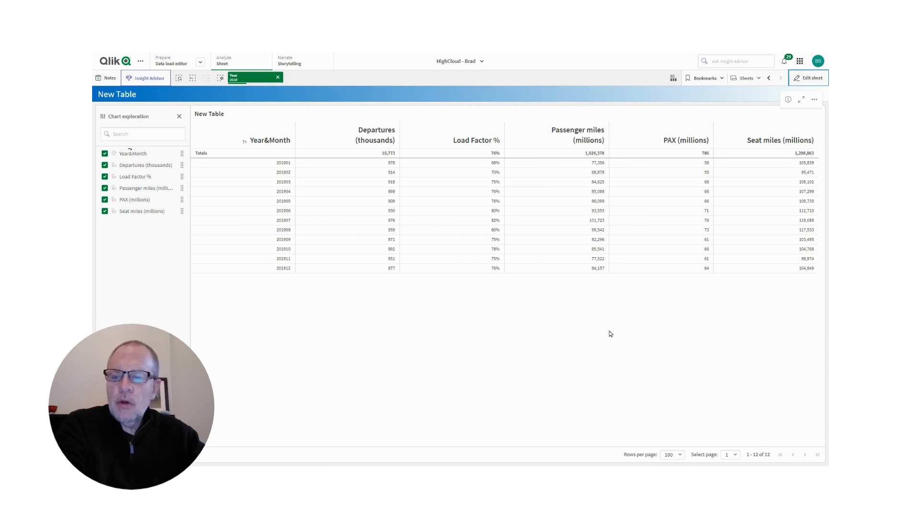
pyautogui.moveTo(136, 212); pyautogui.dragTo(147, 168)
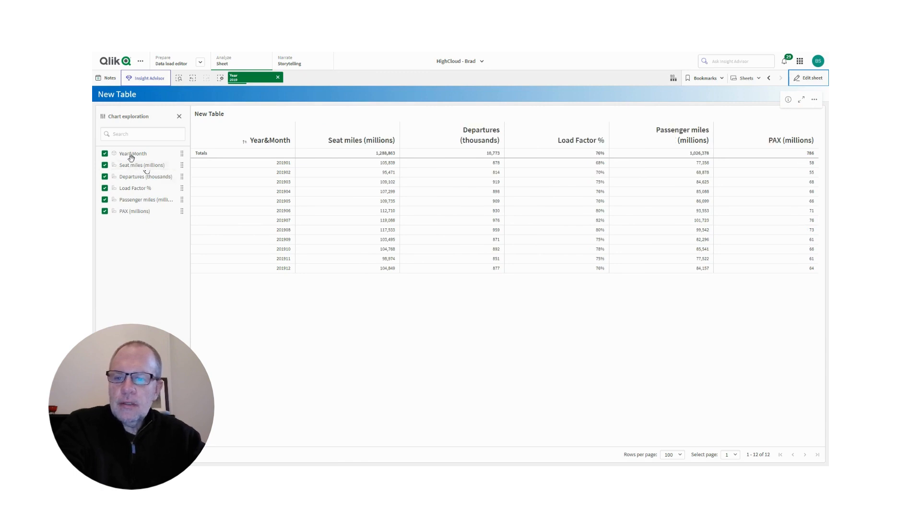
pyautogui.click(105, 212)
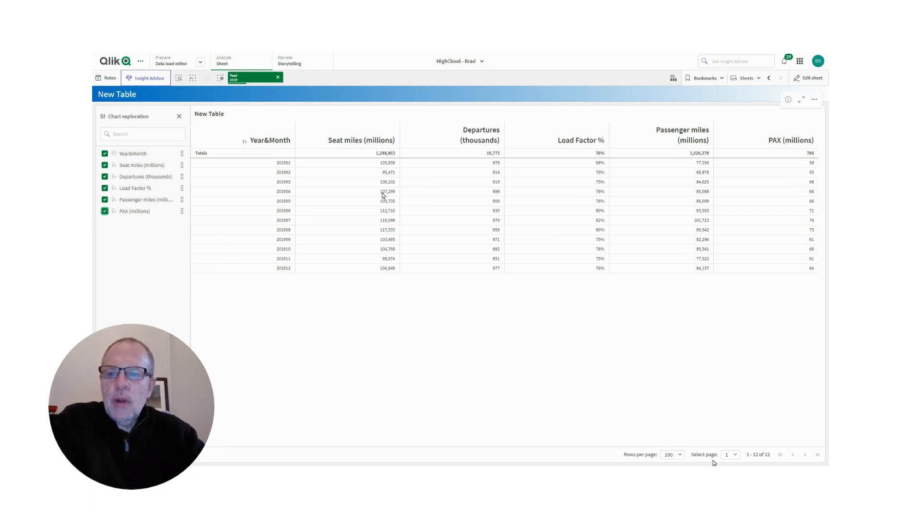
# - Clear the Year selection and page forward and back through the table with 25 rows per page
pyautogui.click(278, 77)
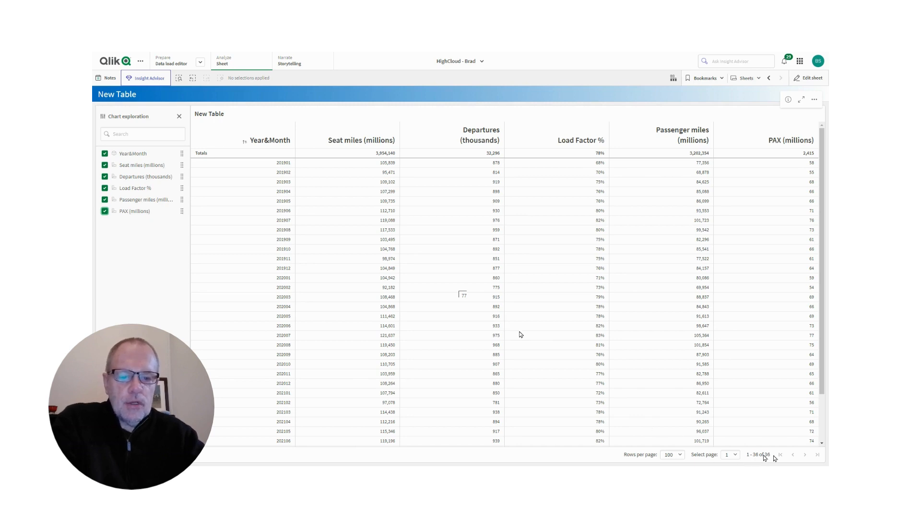
pyautogui.click(679, 456)
pyautogui.click(669, 440)
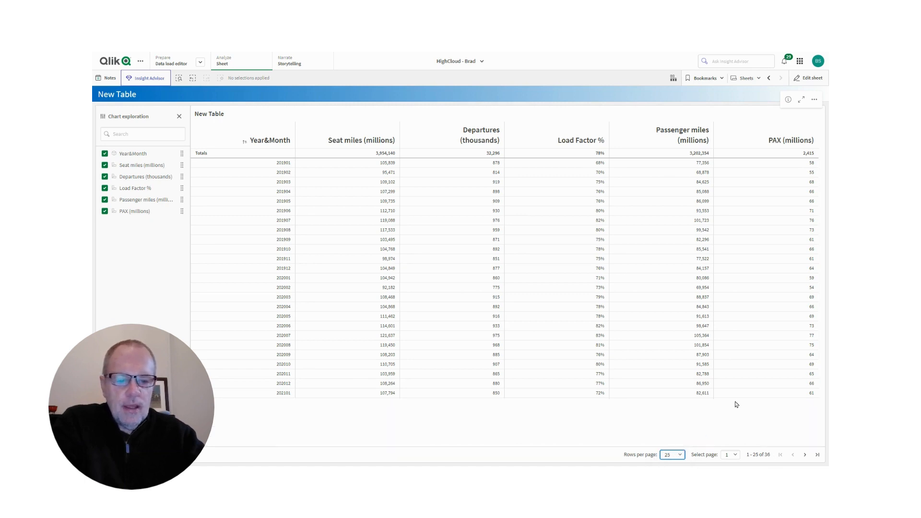
pyautogui.click(805, 455)
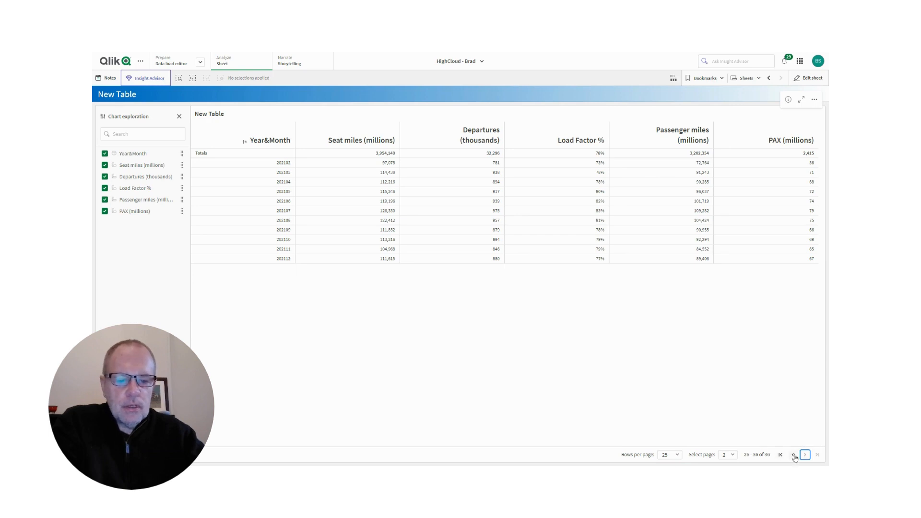
pyautogui.click(792, 455)
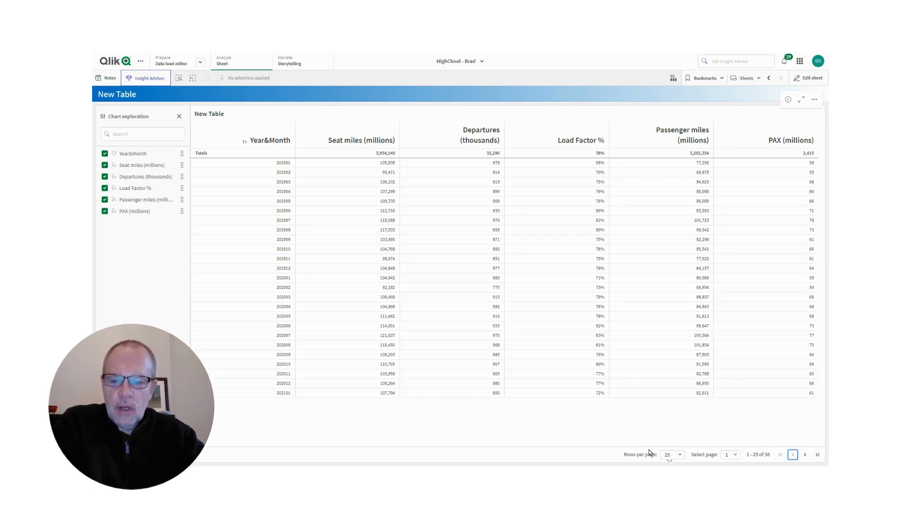